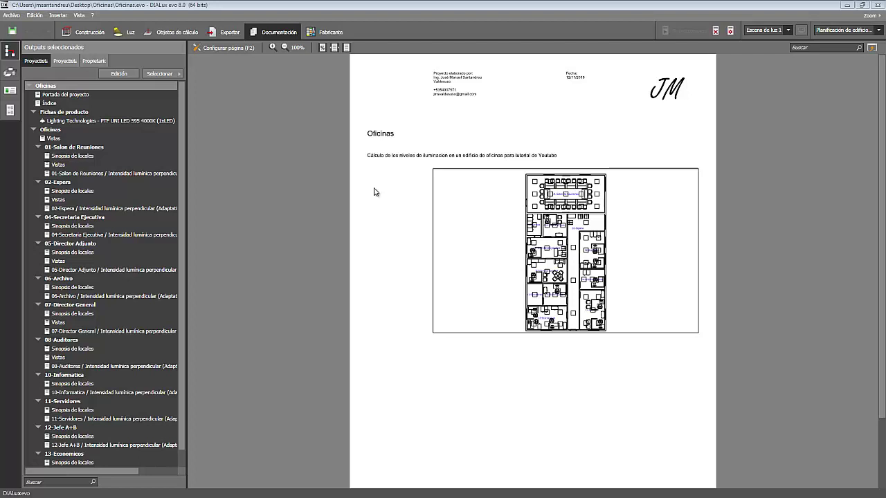
# Step: Switch from Documentación to the Exportar mode for the Oficinas project
pyautogui.click(222, 38)
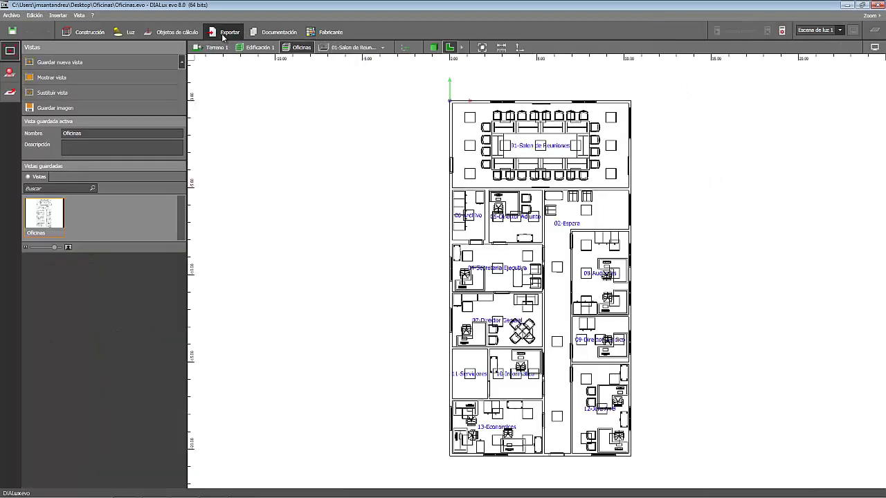
# Step: Open the Planos export panel with its Layer, Formato and Gradación settings
pyautogui.click(9, 94)
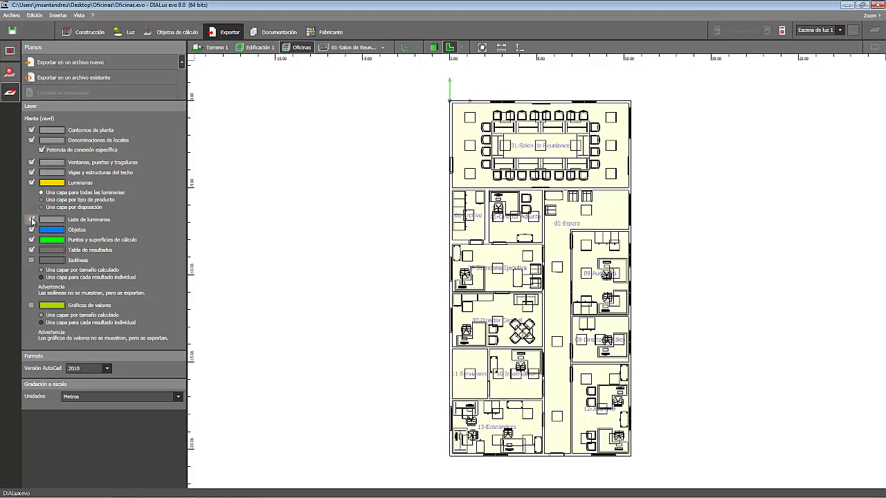
# Step: Tick Lista de luminarias, Puntos y superficies de cálculo, and Tabla de resultados in the Layer list
pyautogui.click(31, 219)
pyautogui.click(31, 240)
pyautogui.click(32, 254)
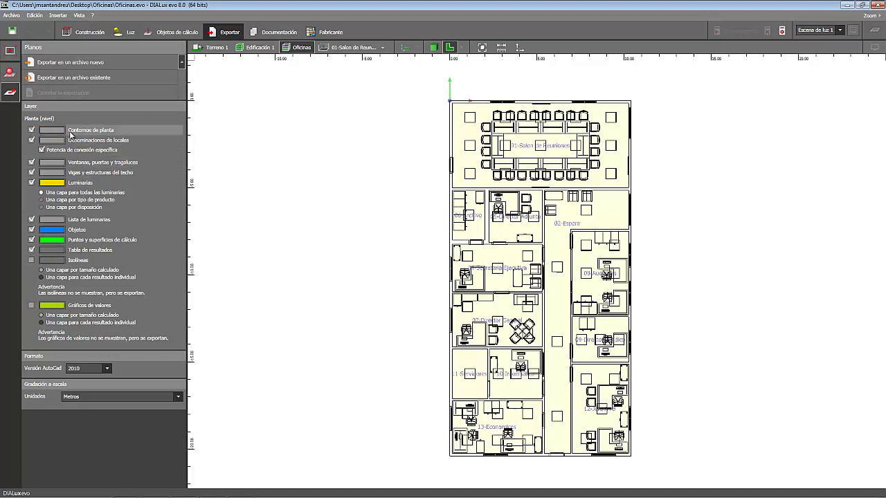
pyautogui.click(57, 135)
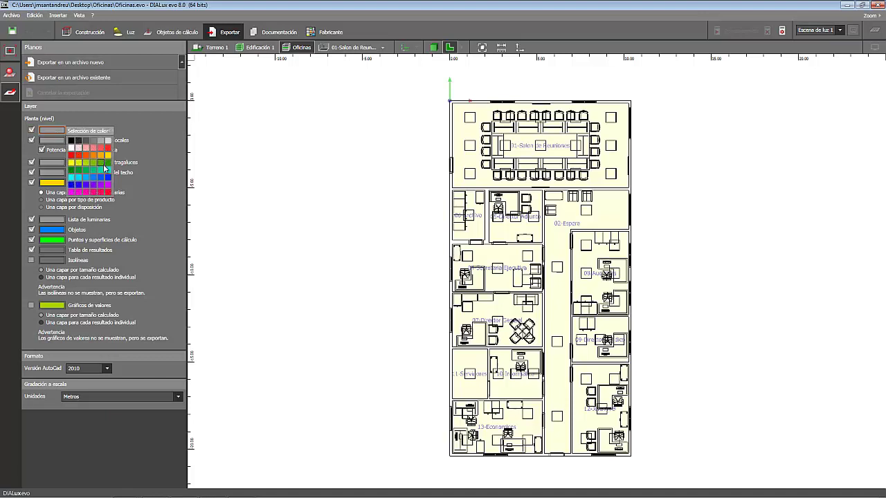
# Step: Colour Ventanas magenta, Lista de luminarias yellow and Tabla de resultados red
pyautogui.click(155, 141)
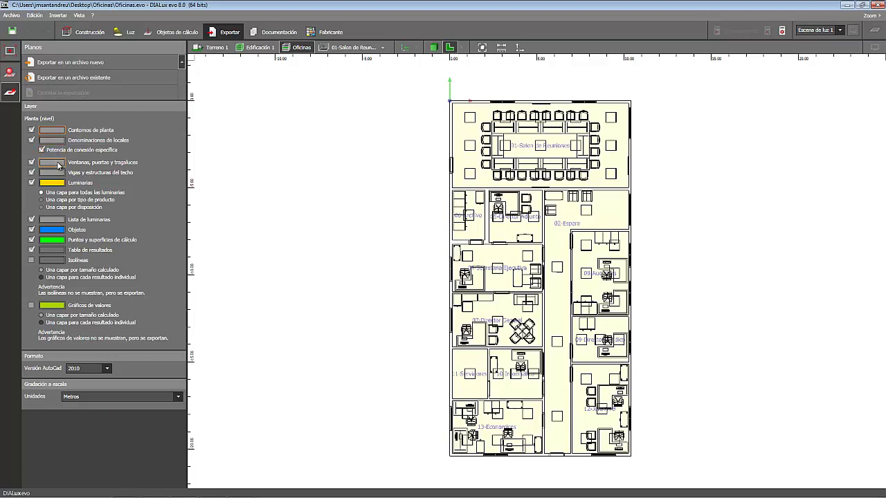
pyautogui.click(58, 164)
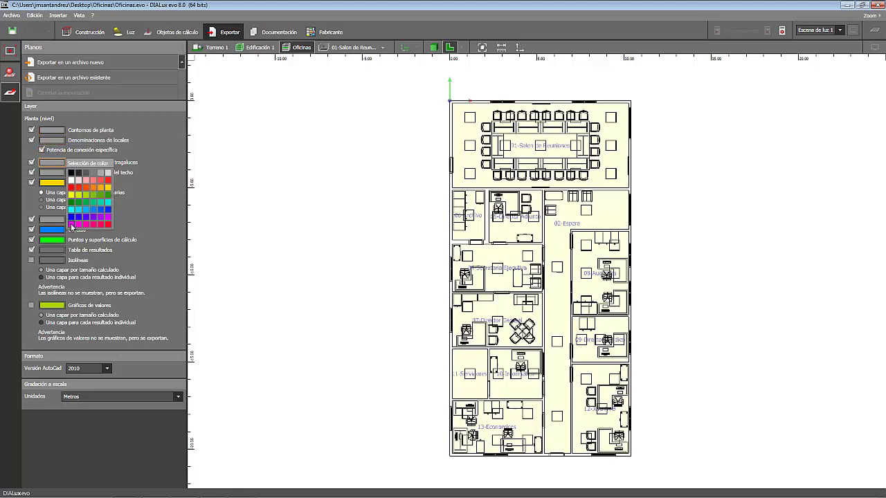
pyautogui.click(71, 224)
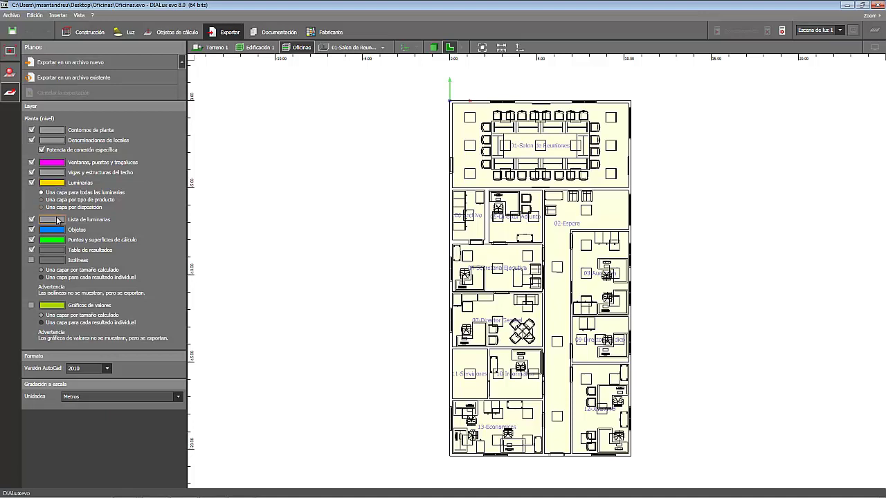
pyautogui.click(58, 220)
pyautogui.click(105, 247)
pyautogui.click(59, 256)
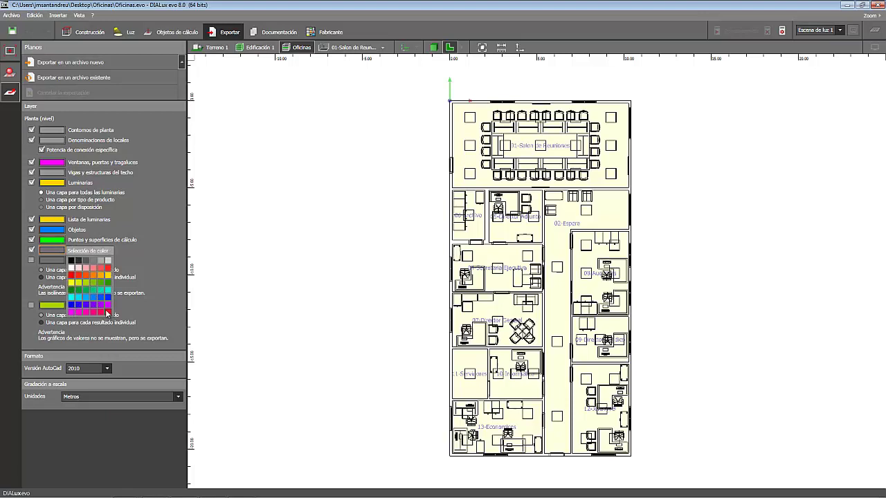
pyautogui.click(106, 311)
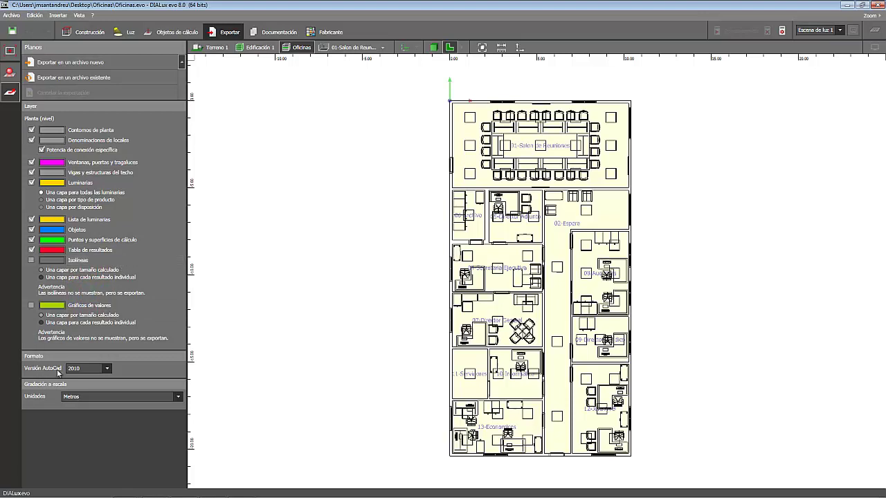
# Step: Keep Versión AutoCad at 2010 and change Unidades to Milímetros
pyautogui.click(107, 369)
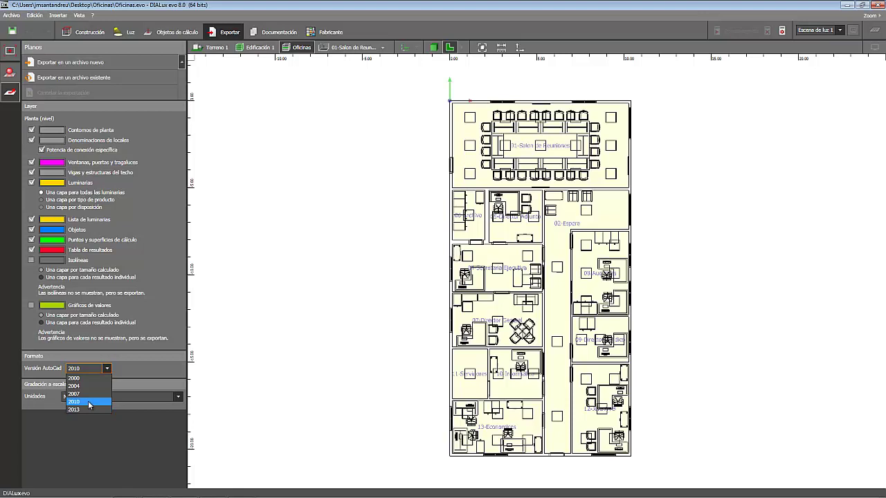
pyautogui.click(88, 401)
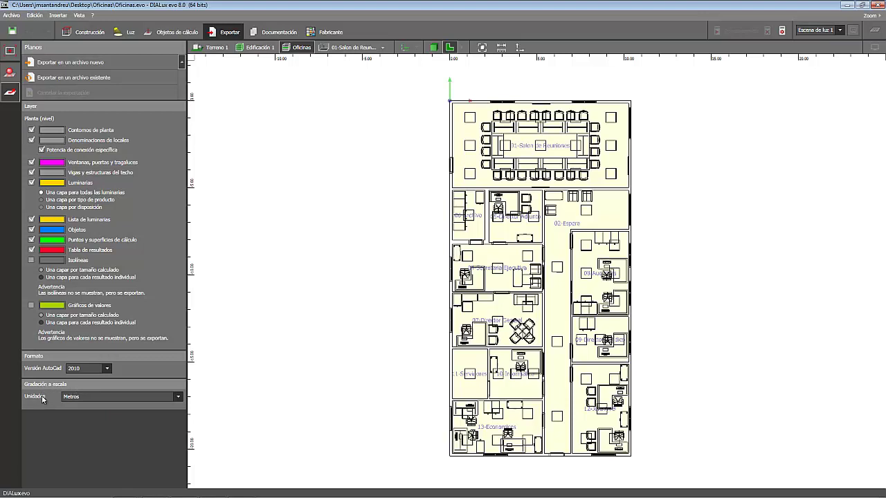
pyautogui.click(177, 398)
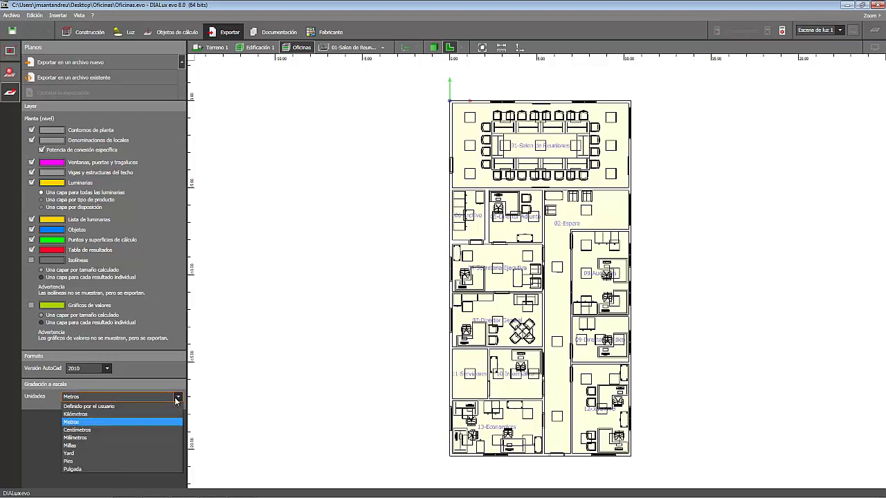
pyautogui.click(76, 438)
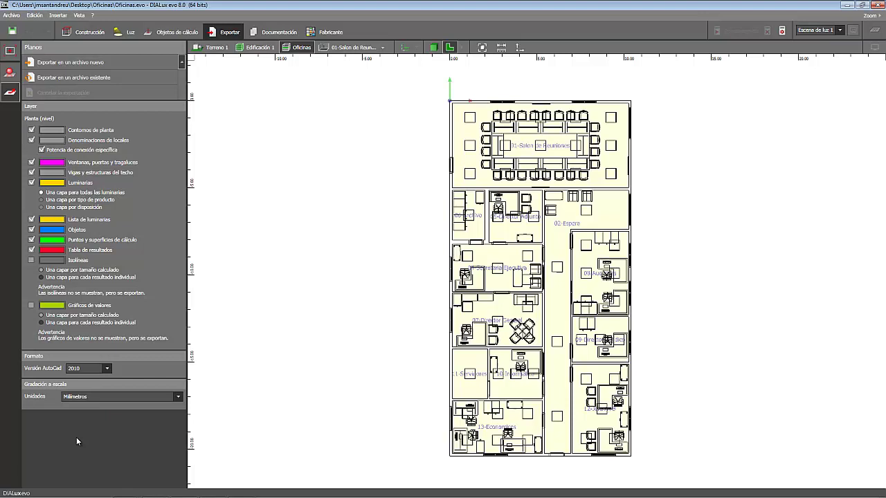
# Step: Export the plan to a new file saved as Oficinas.dwg
pyautogui.click(76, 62)
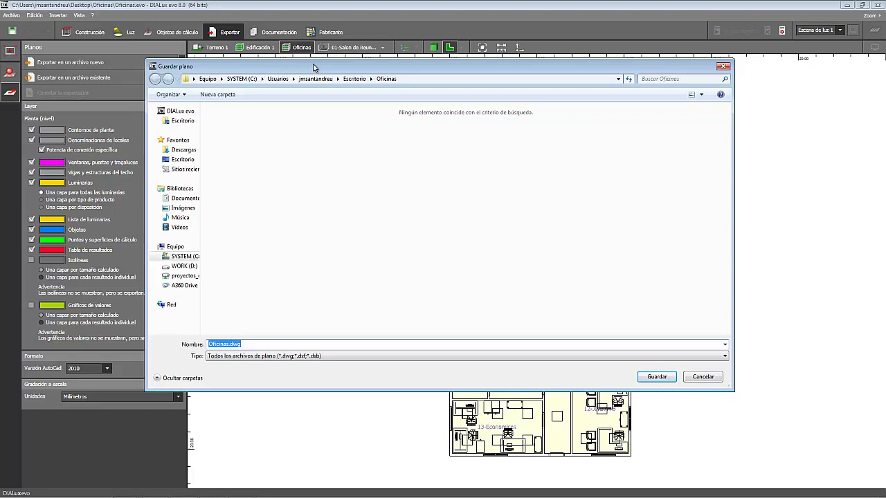
pyautogui.click(661, 380)
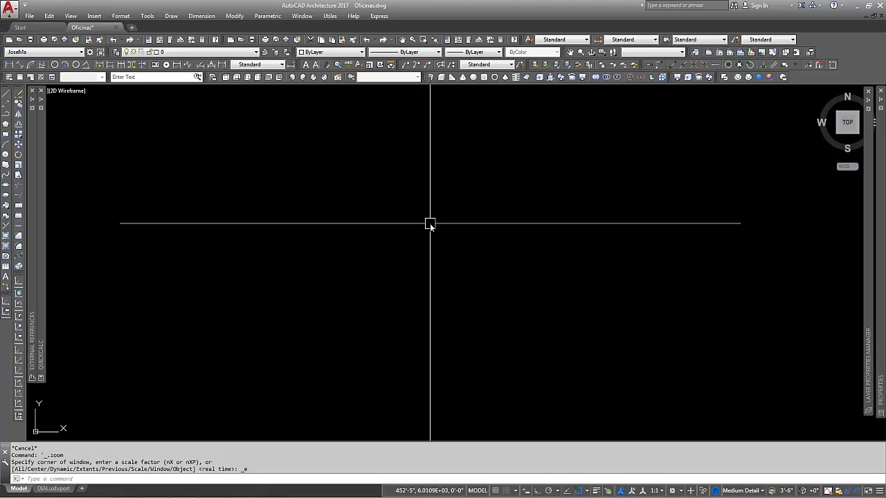
# Step: Zoom to extents, then zoom in on the luminaire tables and back to the plan
pyautogui.middleClick(429, 223)
pyautogui.middleClick(430, 223)
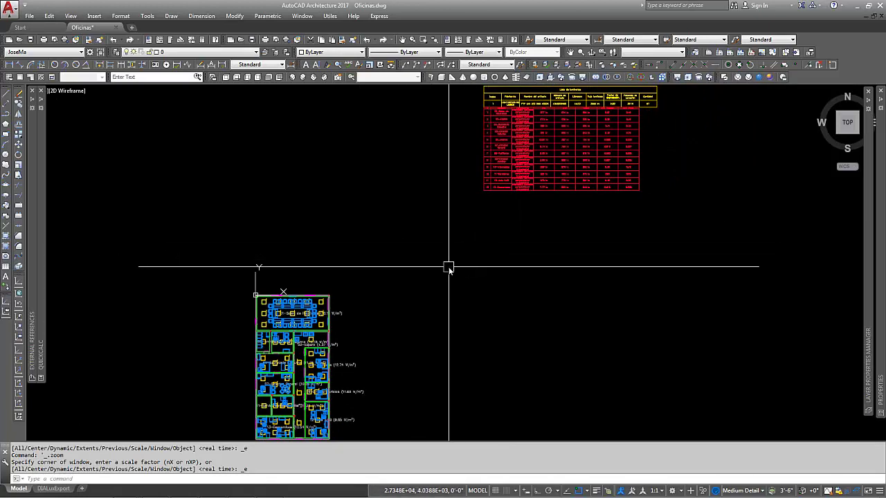
pyautogui.scroll(1, 536, 190)
pyautogui.scroll(2, 533, 138)
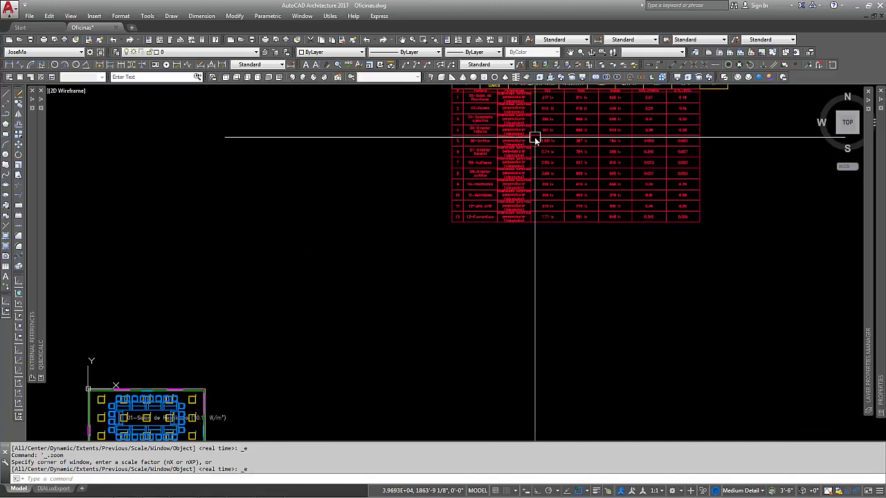
pyautogui.scroll(2, 530, 138)
pyautogui.scroll(2, 516, 250)
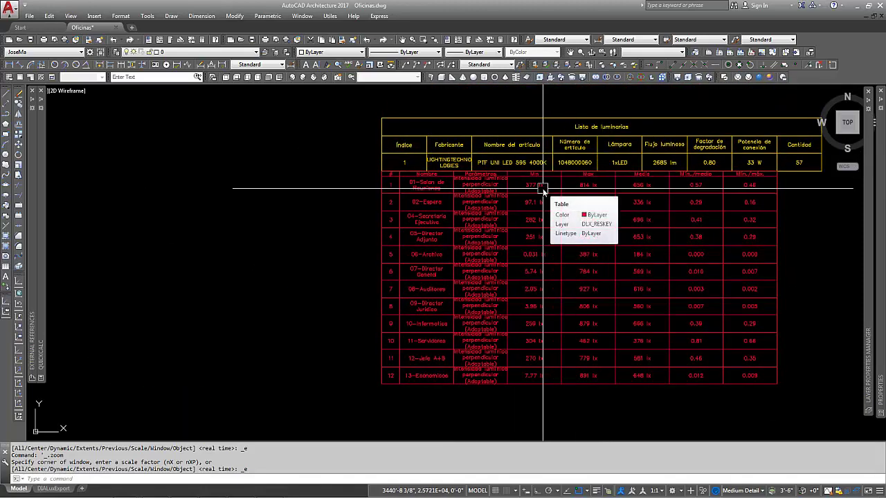
pyautogui.scroll(-3, 405, 291)
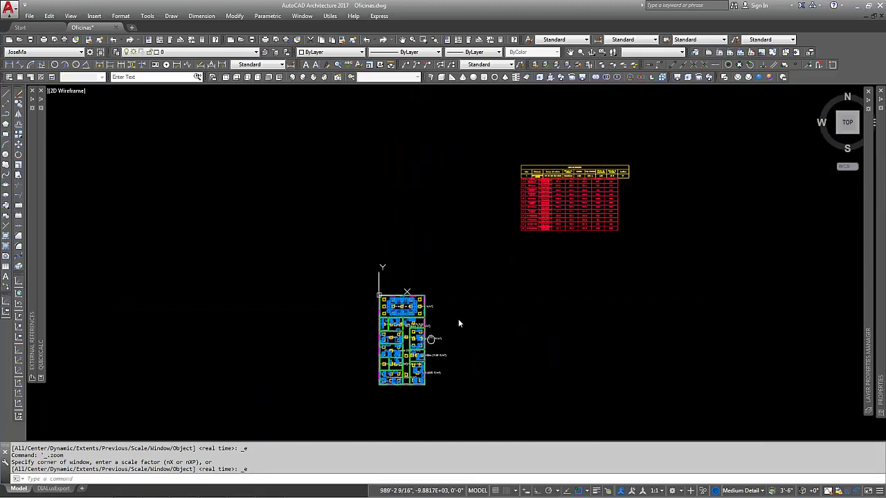
pyautogui.scroll(1, 396, 284)
pyautogui.scroll(3, 395, 284)
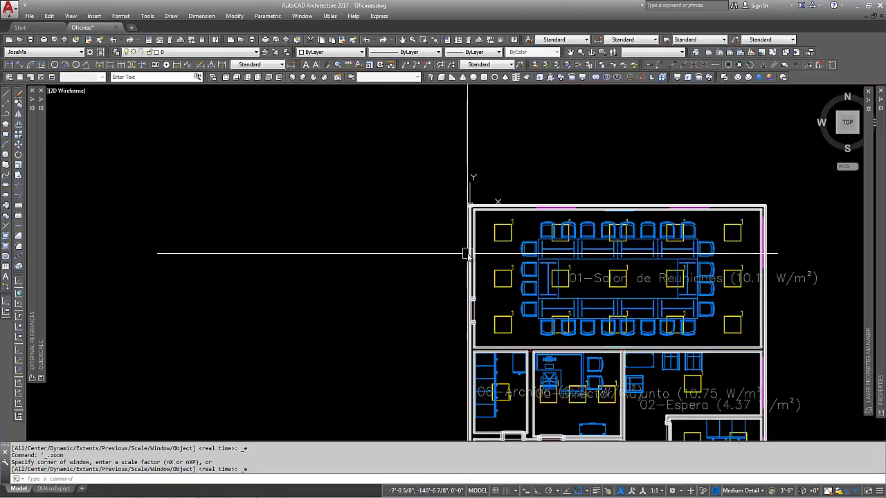